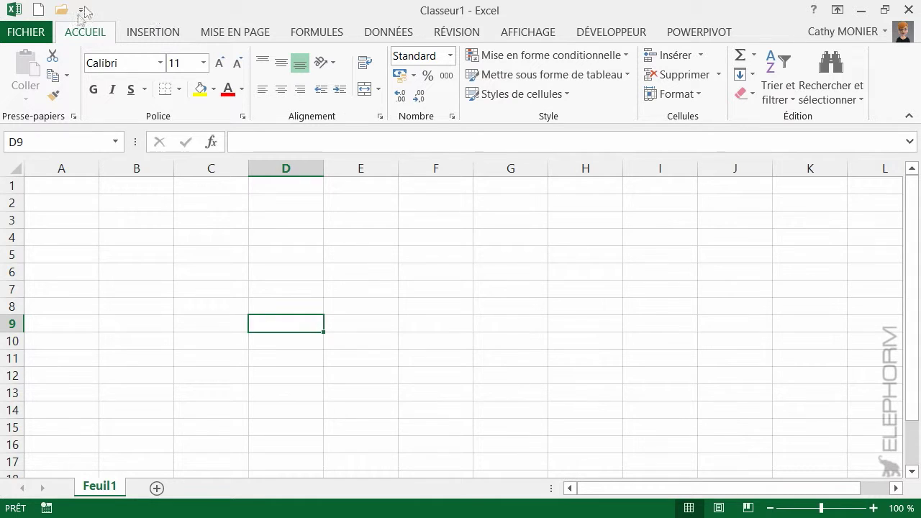
Review the Quick Access Toolbar's customization options and the file management page with its recent workbooks
click(81, 11)
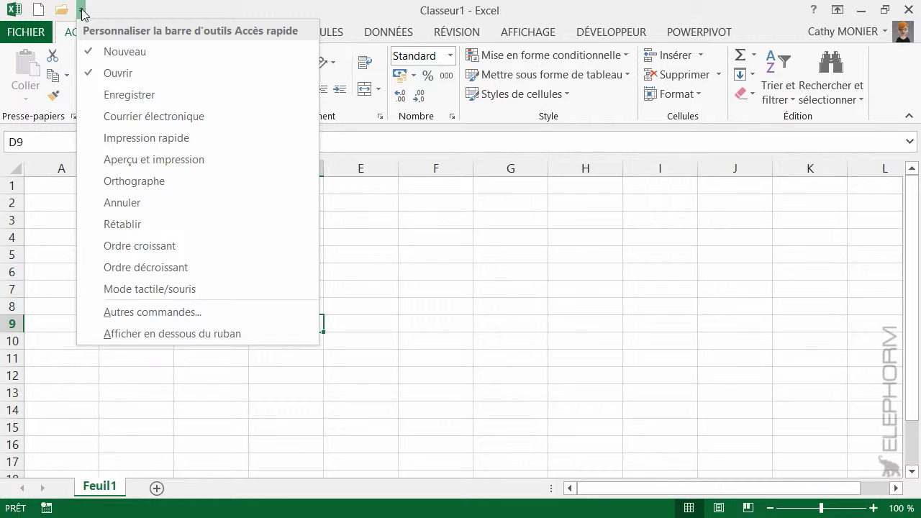
click(80, 11)
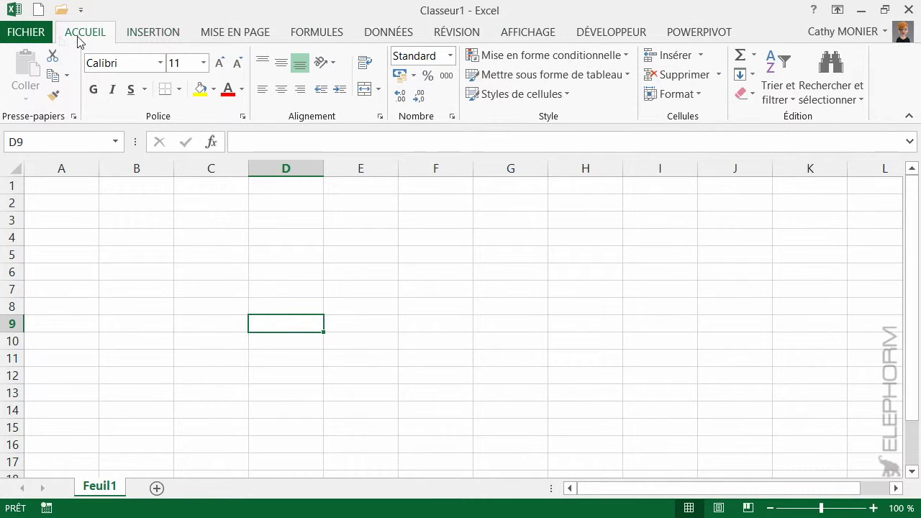
click(39, 37)
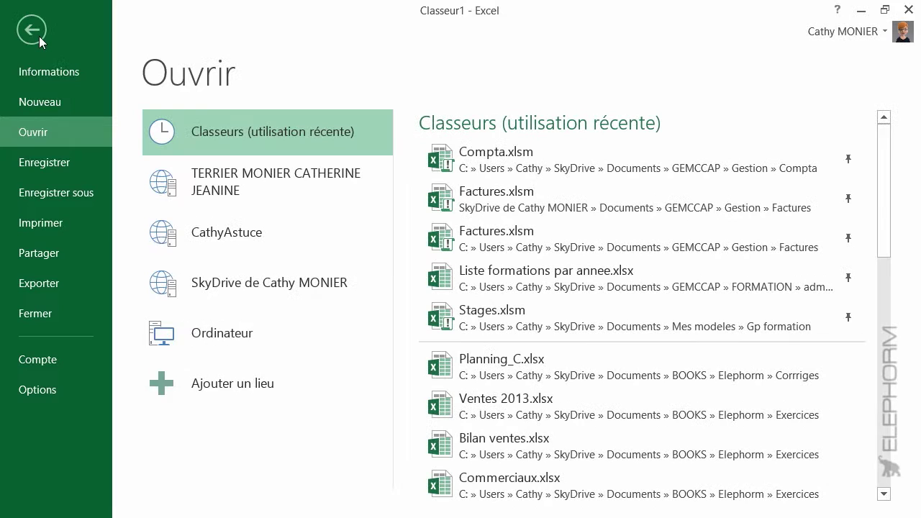
click(33, 33)
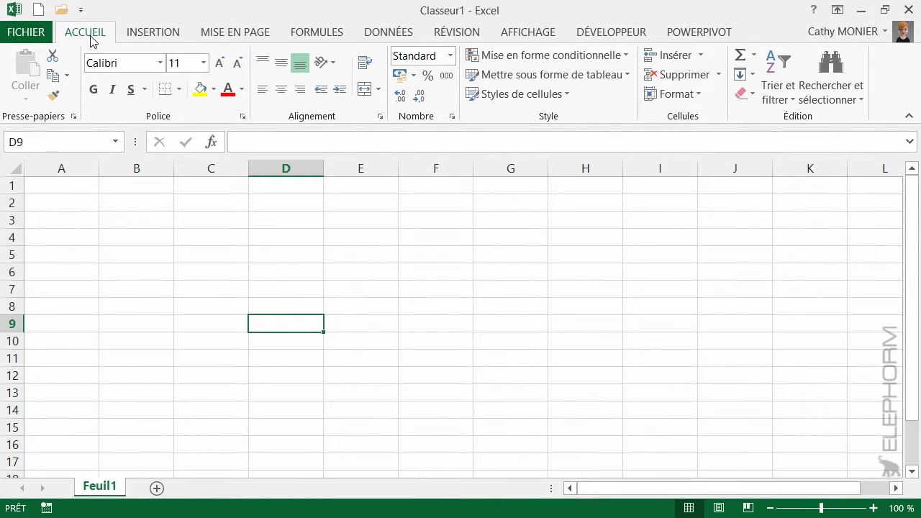
Review the ribbon's command groups from Insertion through Développeur, and collapse the ribbon
click(138, 37)
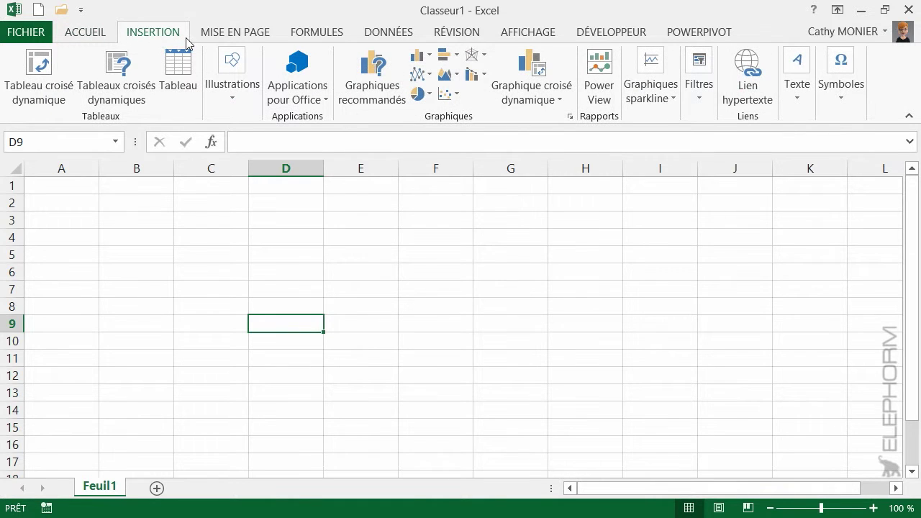
click(244, 39)
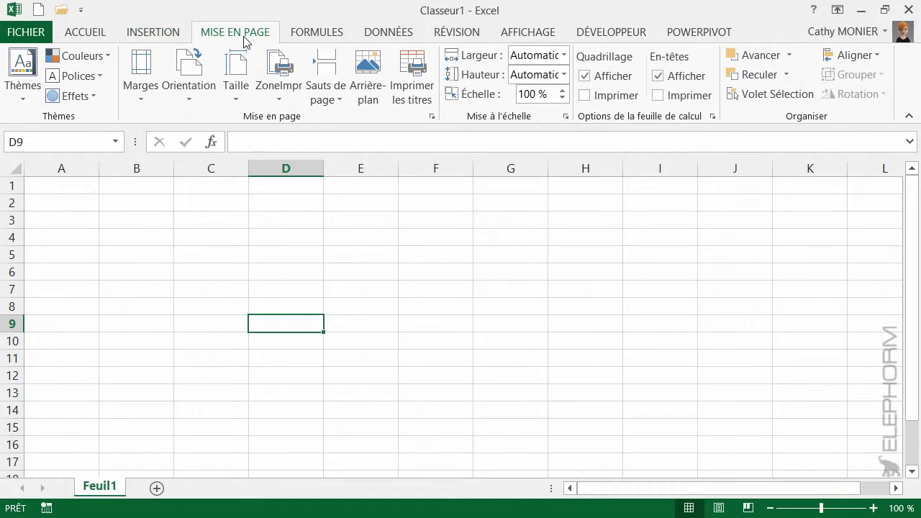
click(312, 40)
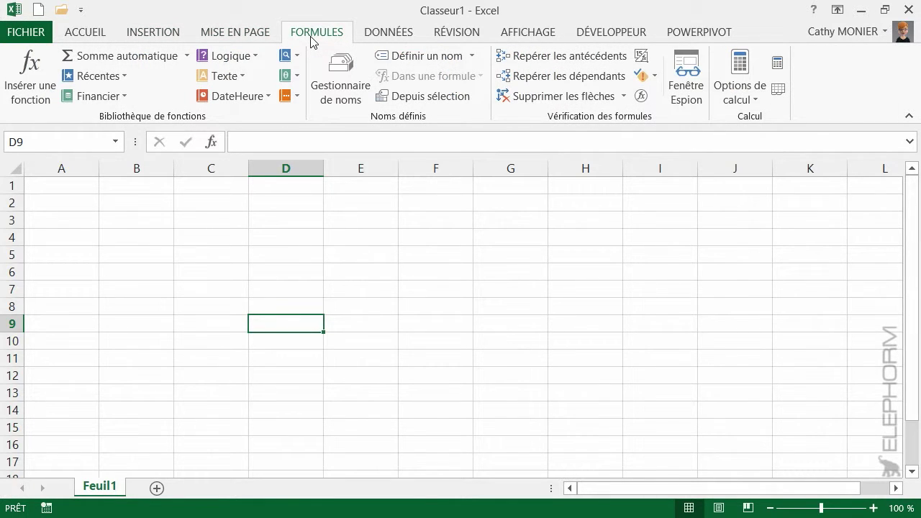
click(385, 36)
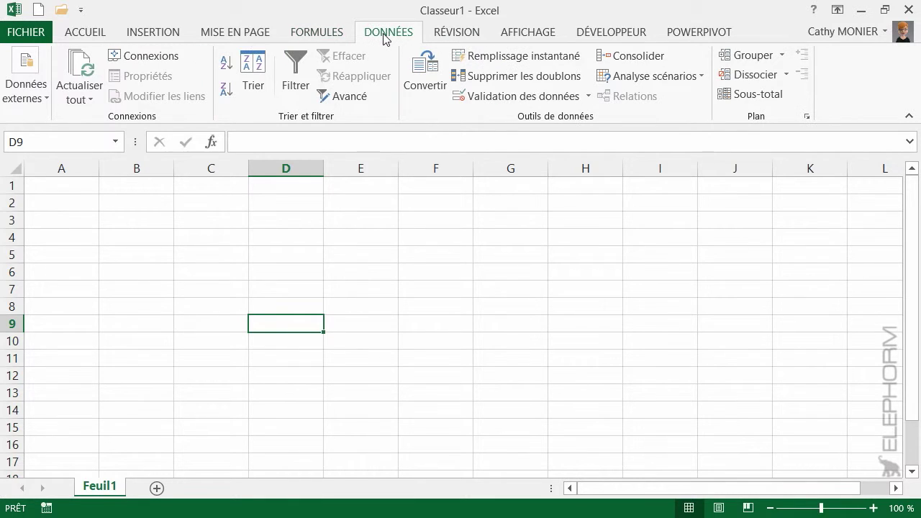
click(455, 34)
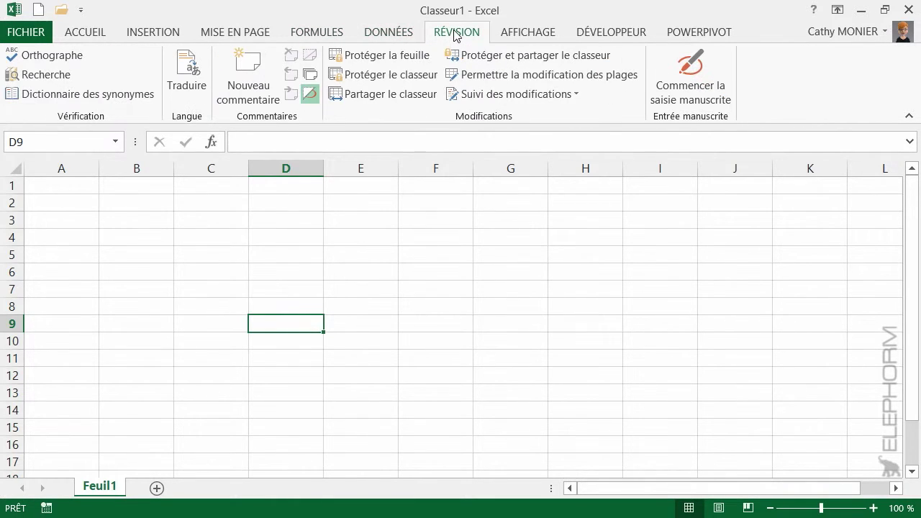
click(533, 34)
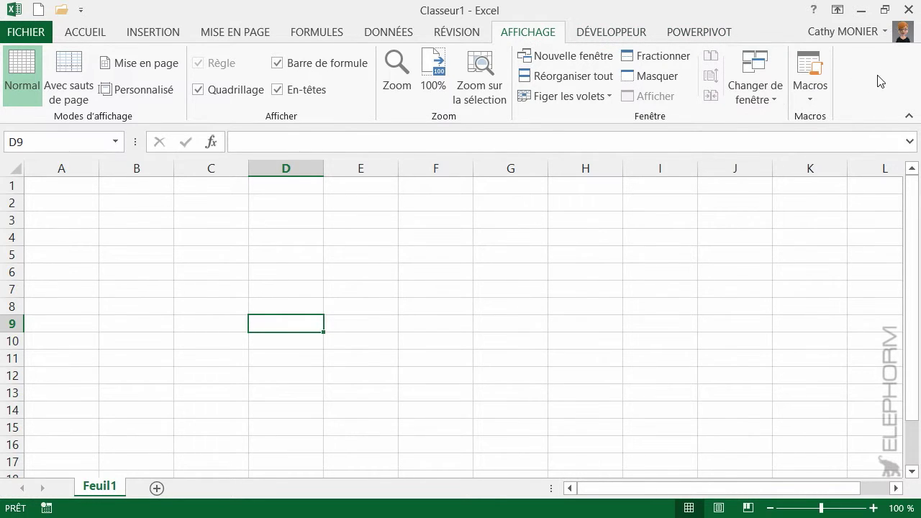
click(620, 34)
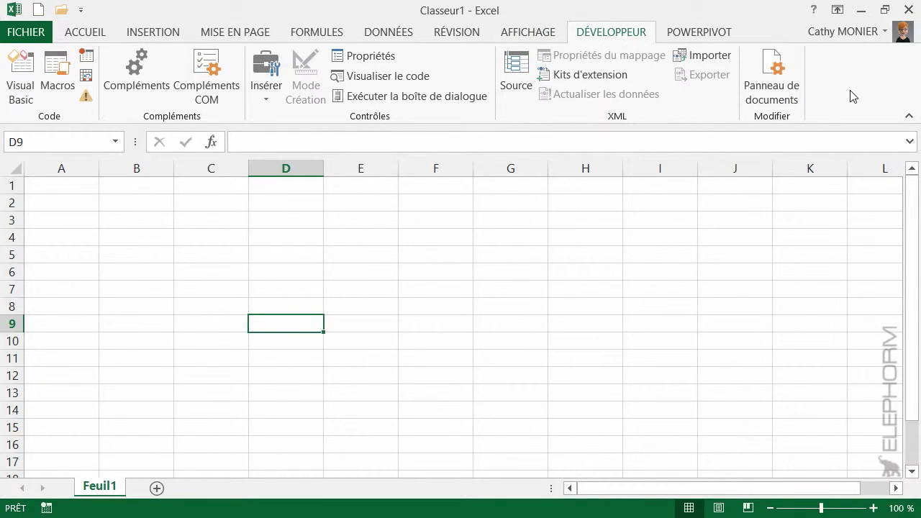
double_click(603, 36)
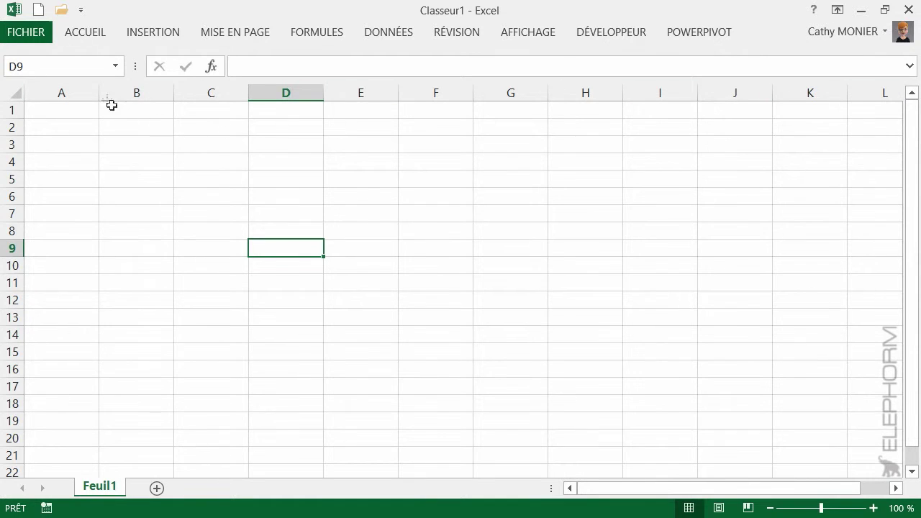
Check the list of defined names, and try selecting cell C4, the range D3:F8 and cell B6
click(115, 66)
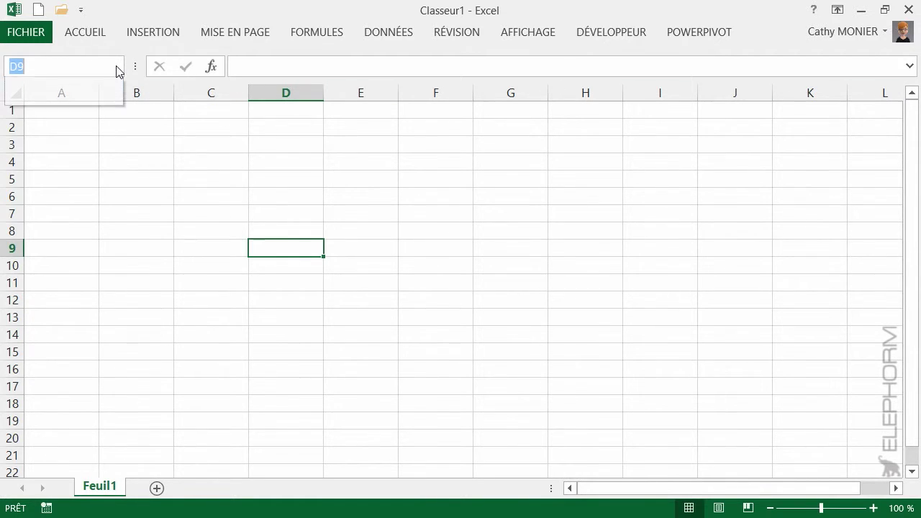
click(116, 68)
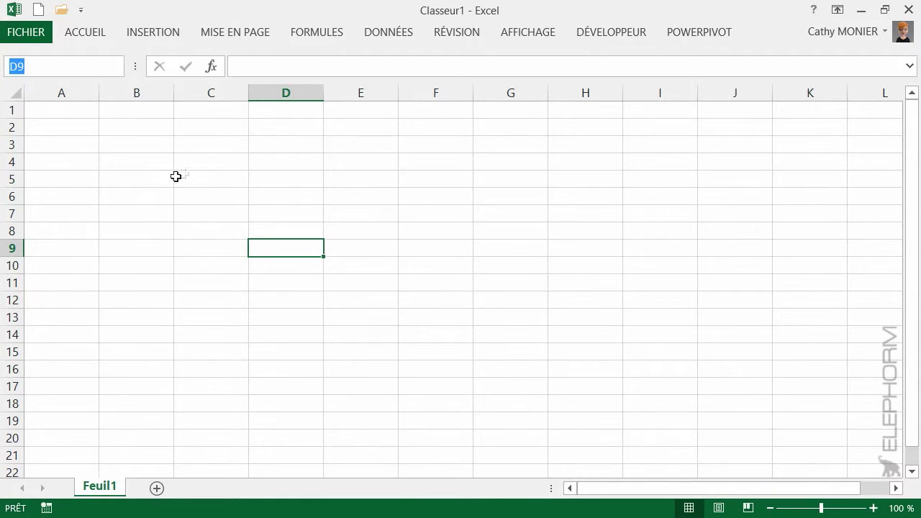
key(Escape)
click(196, 161)
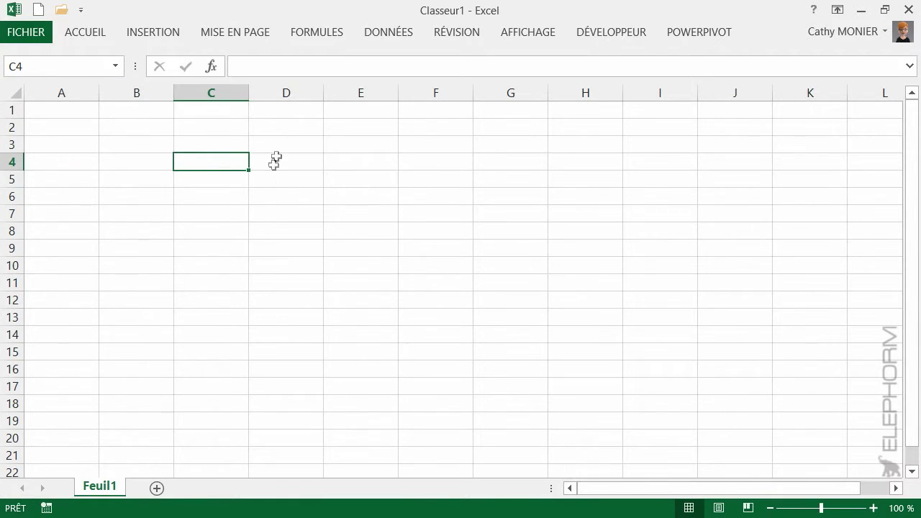
drag(272, 148, 454, 230)
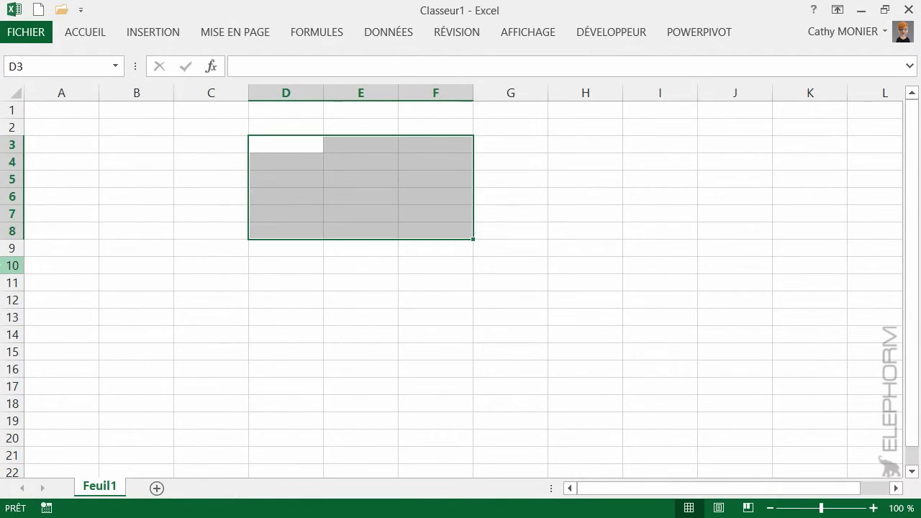
click(170, 188)
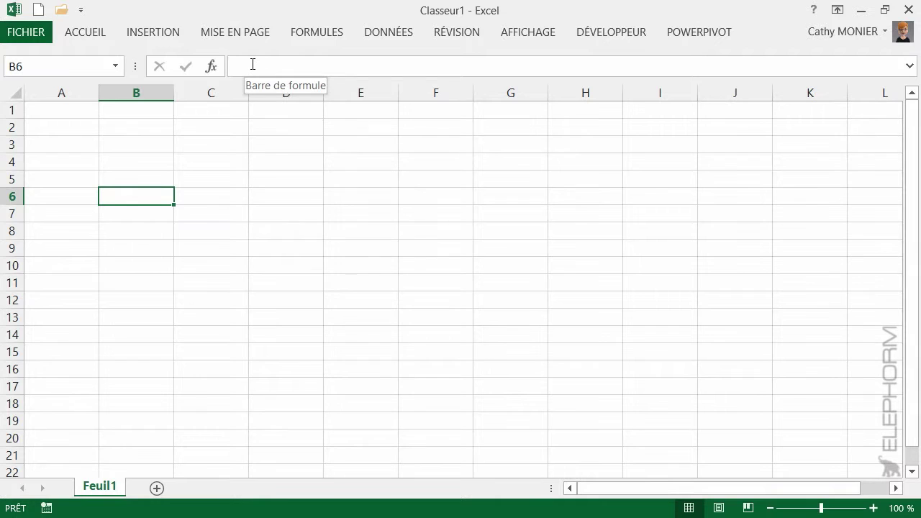
Enter "contenu" in cell C3 and reselect that cell
click(234, 145)
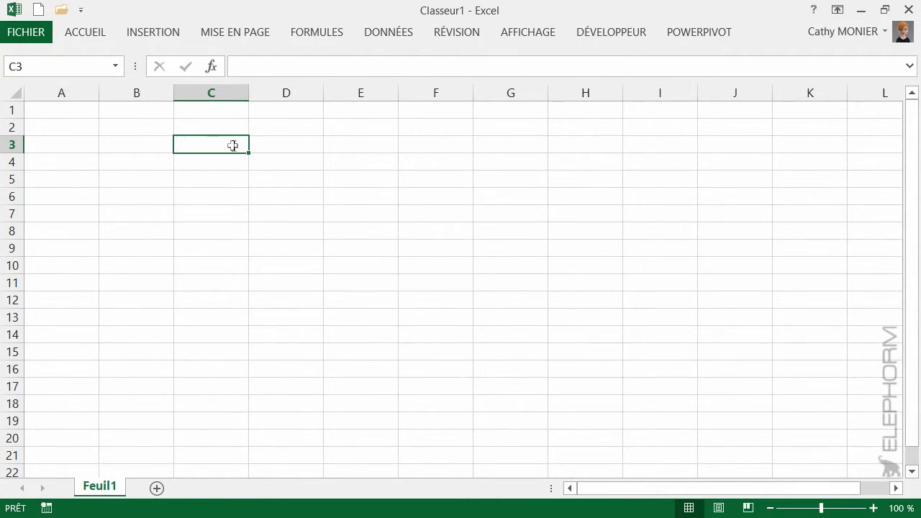
text(contenu)
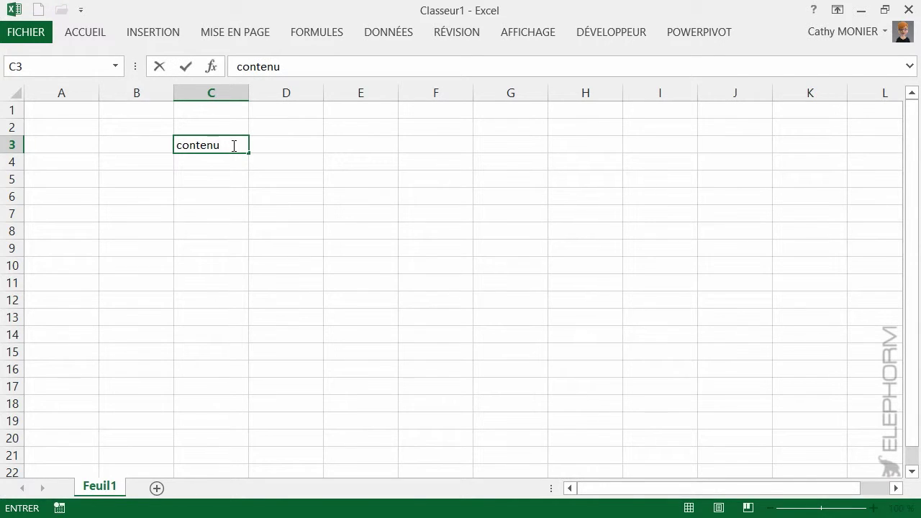
key(Return)
click(232, 145)
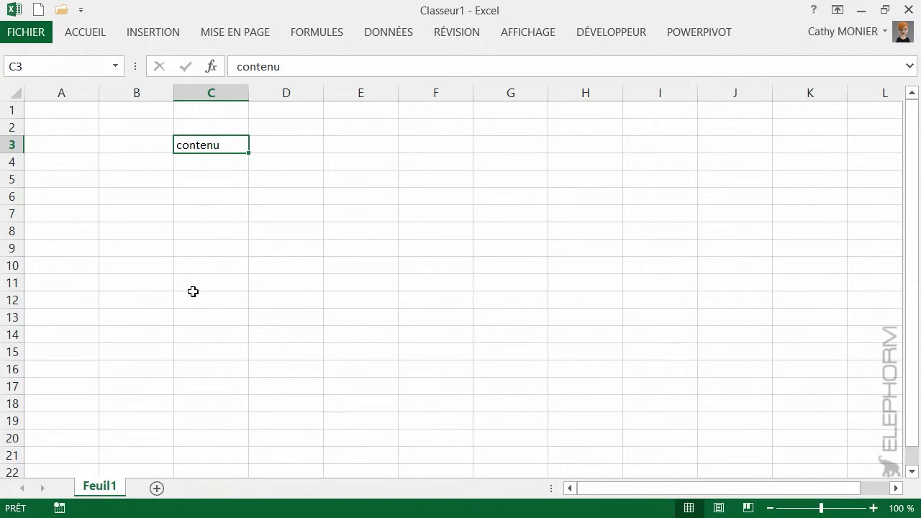
Select column A, inspect the sheet's last column and last row, and return to cell A1
click(62, 92)
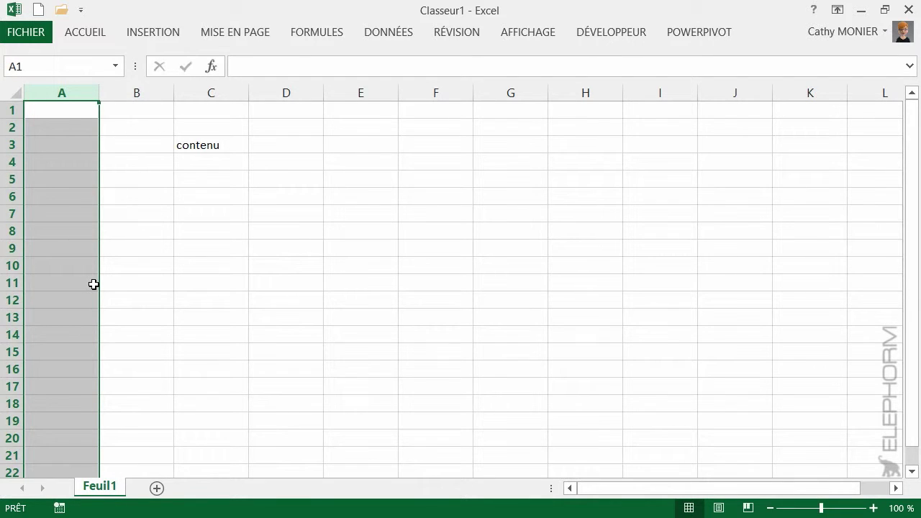
key(ctrl+Right)
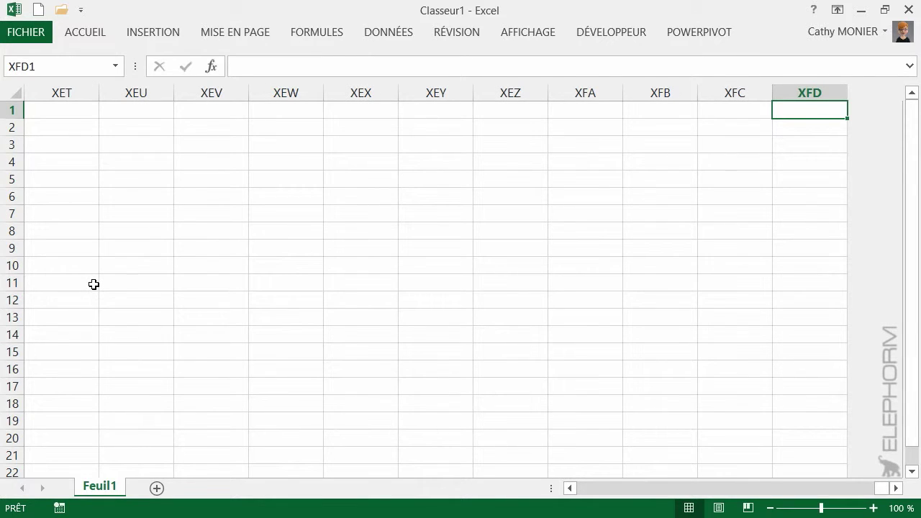
key(ctrl+Down)
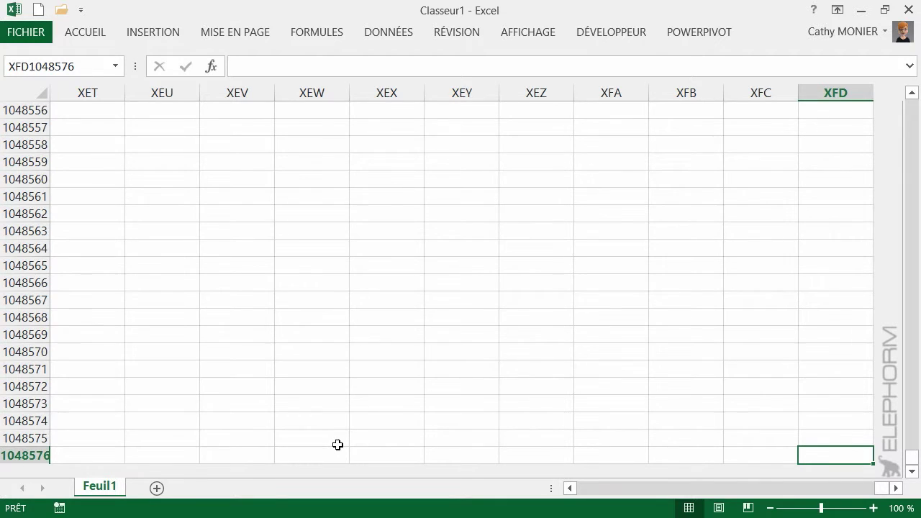
key(ctrl+Home)
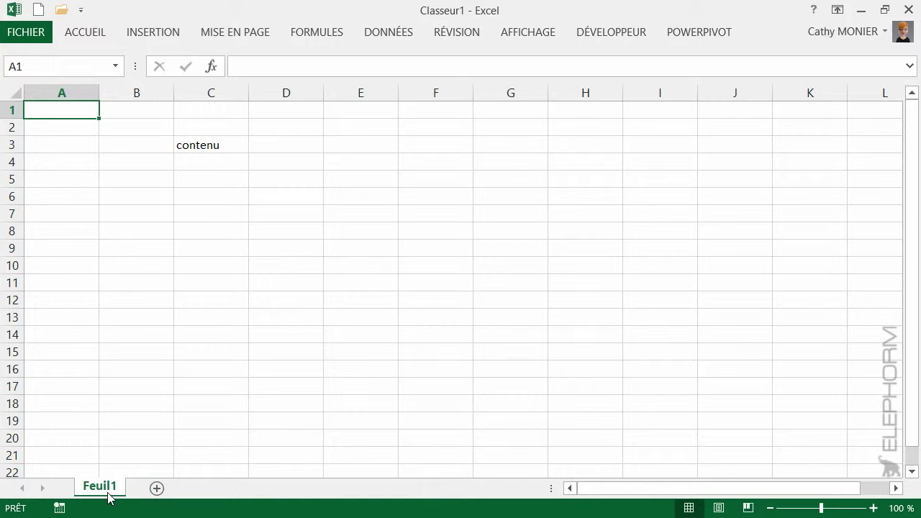
Add three new worksheets after Feuil1
click(157, 489)
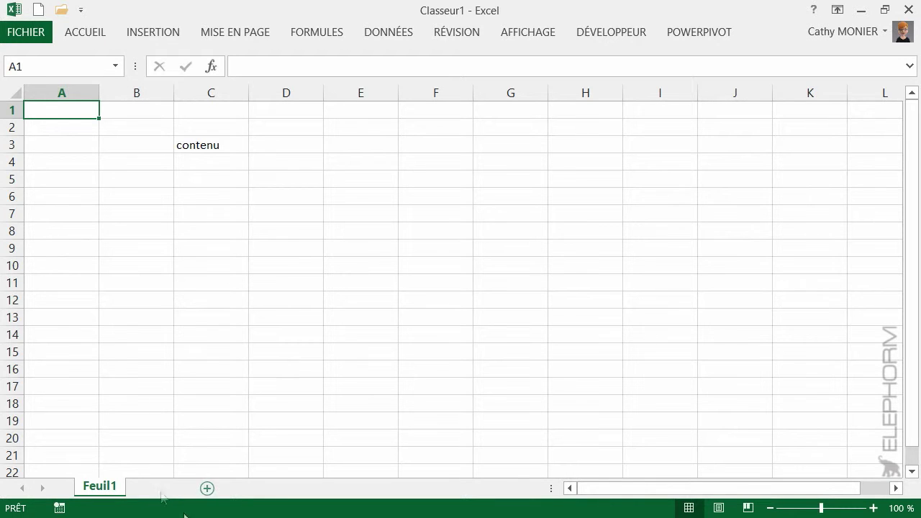
click(209, 490)
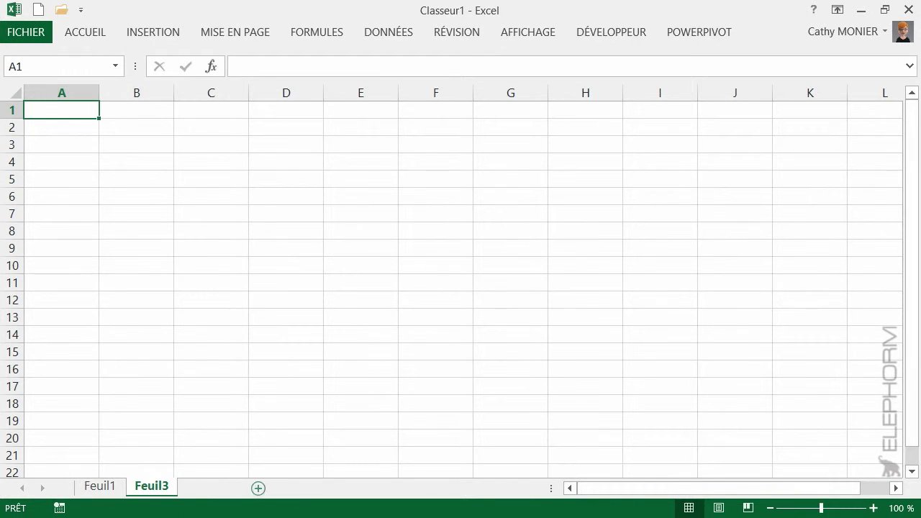
click(260, 489)
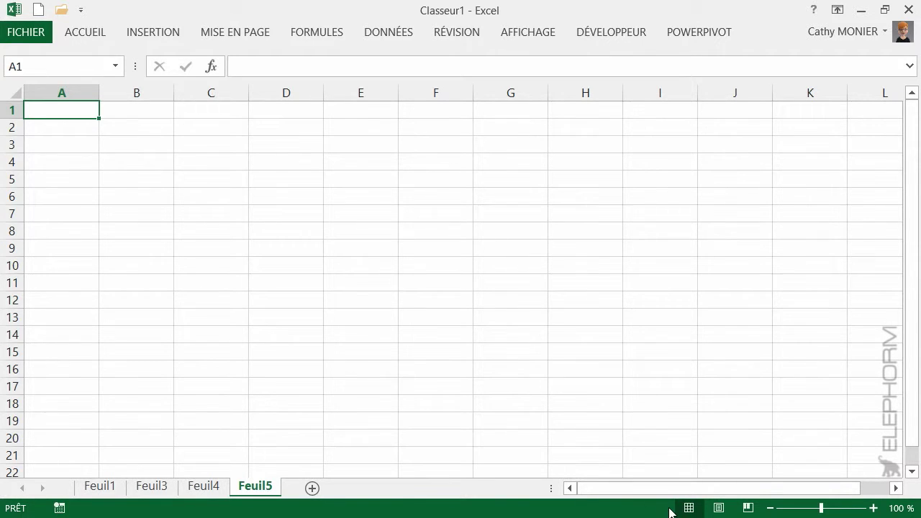
View the sheet in Page Layout view and Page Break Preview, and return to Normal view
click(720, 508)
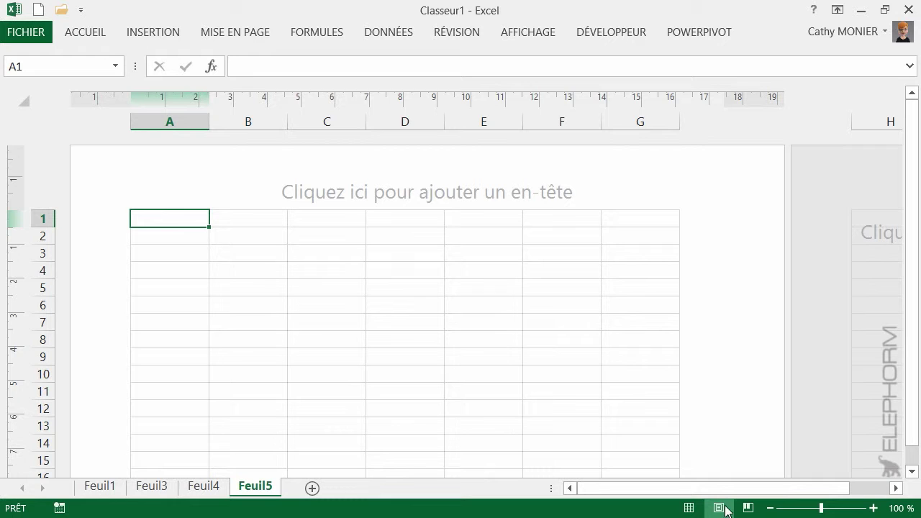
click(749, 508)
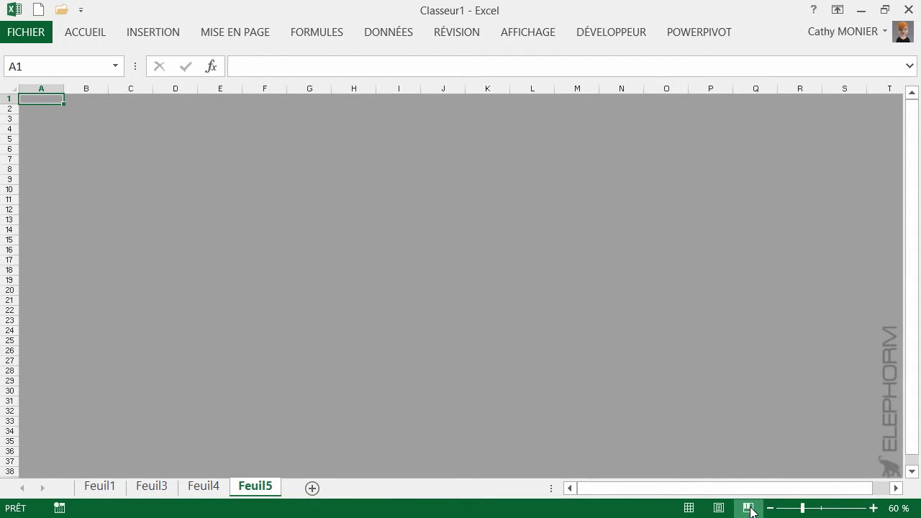
click(689, 508)
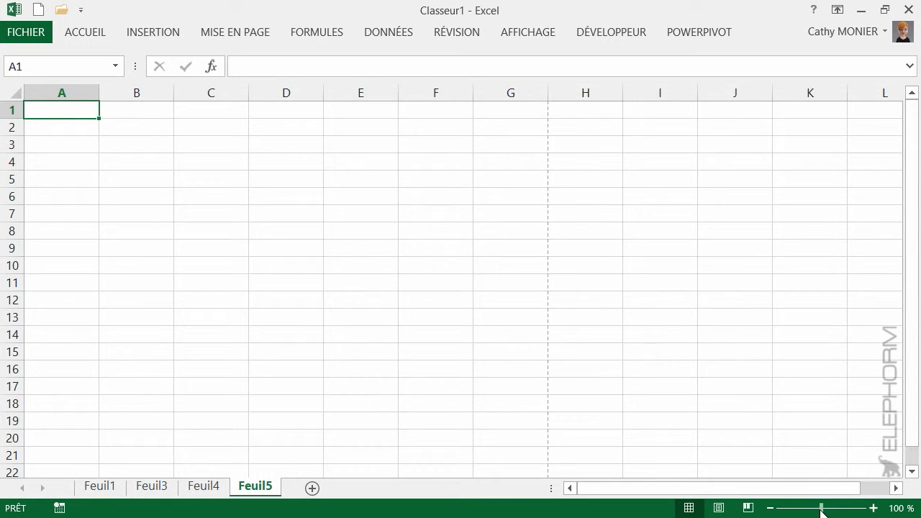
Try different zoom levels on the sheet, down to 60 % and up to 70 %, and set the zoom back to 100 %
drag(822, 512, 794, 512)
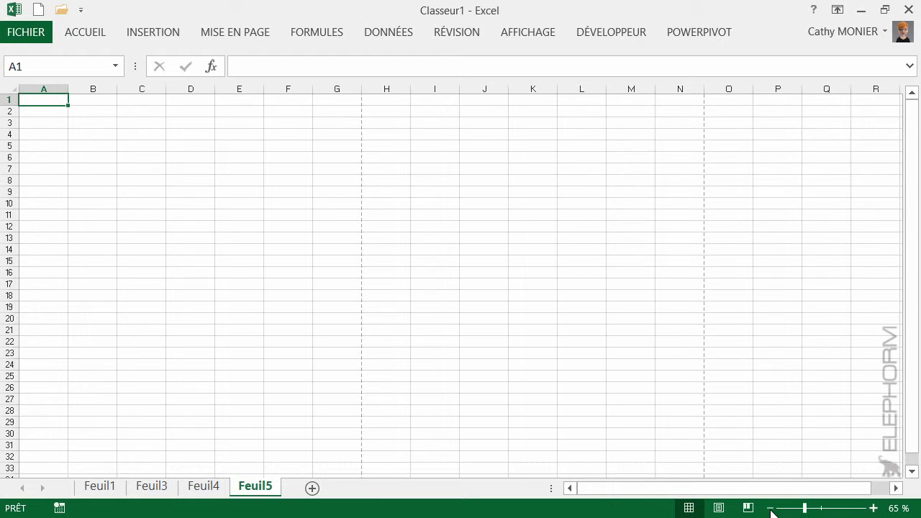
click(771, 508)
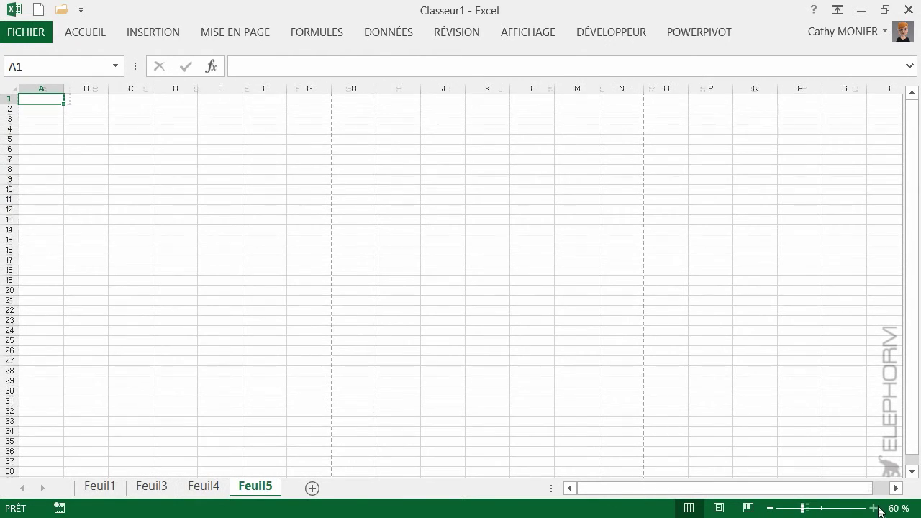
click(874, 508)
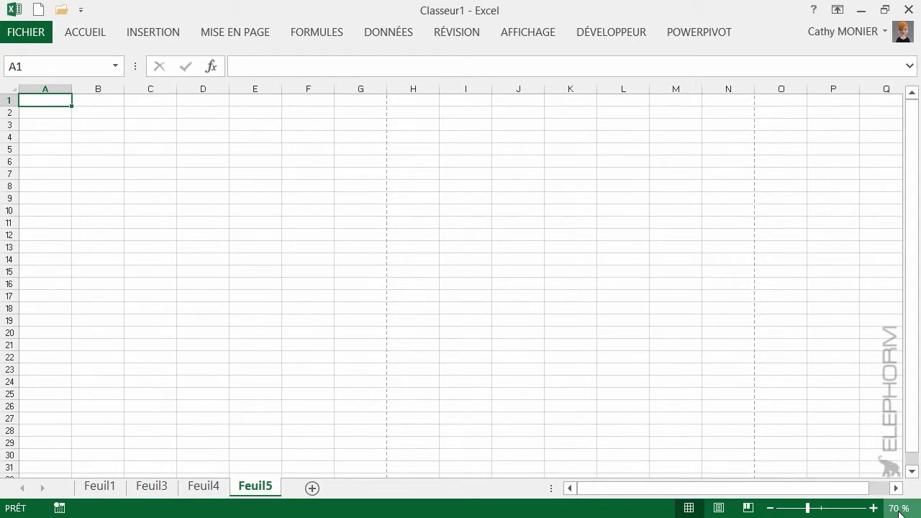
click(899, 508)
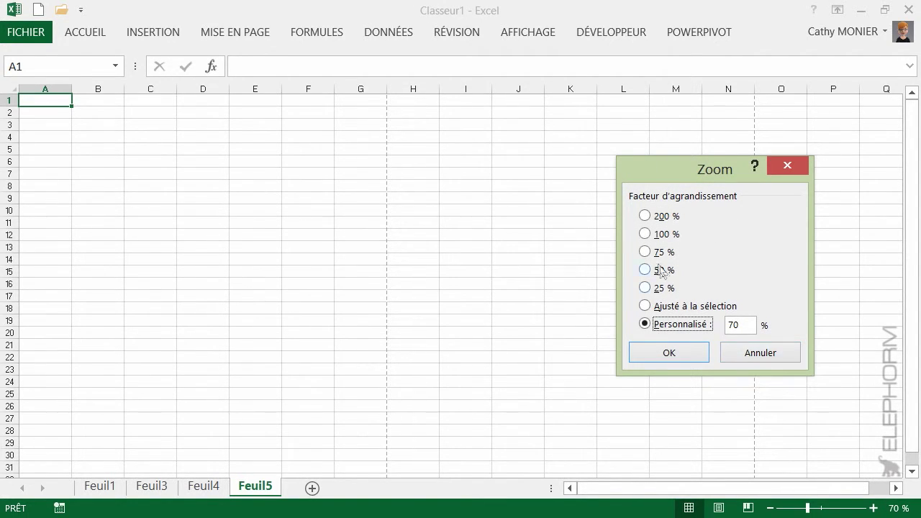
click(649, 235)
click(661, 352)
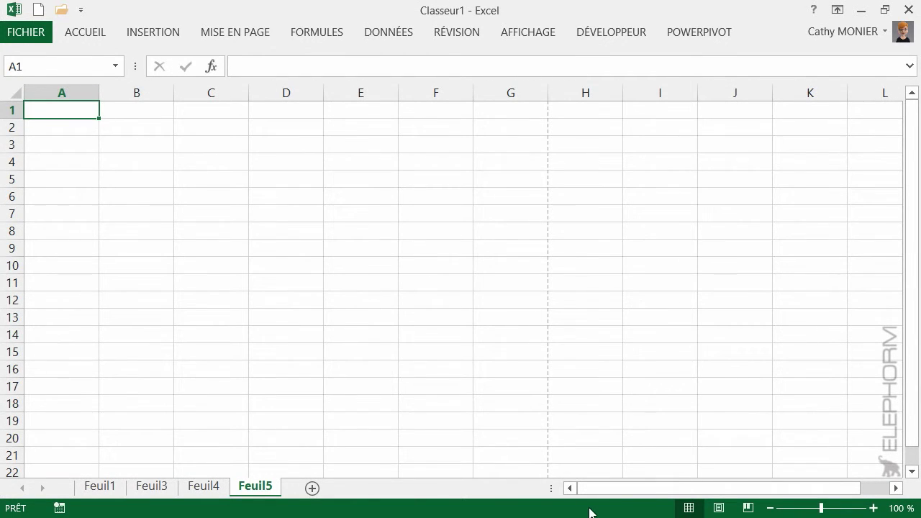
Show the Verr. maj. indicator in the status bar and test it by switching caps lock on and off
right_click(508, 512)
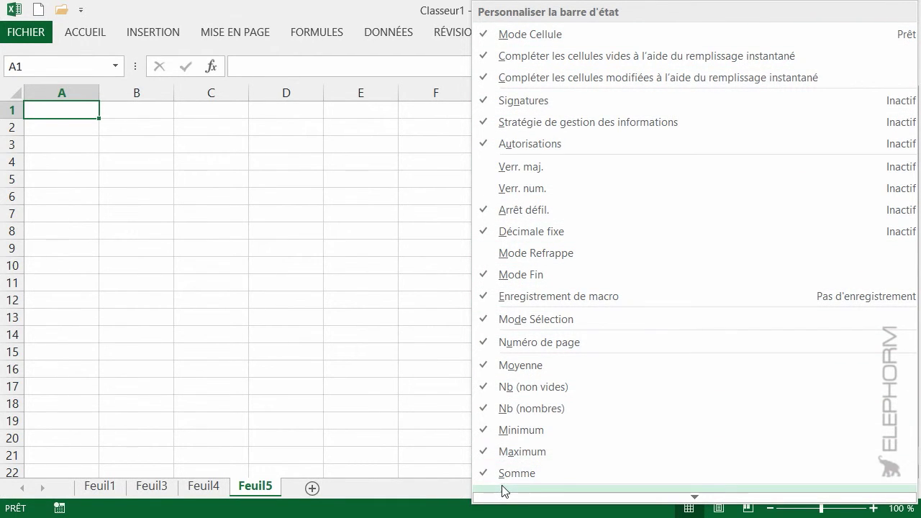
mouse_move(503, 495)
scroll(504, 482, up, 3)
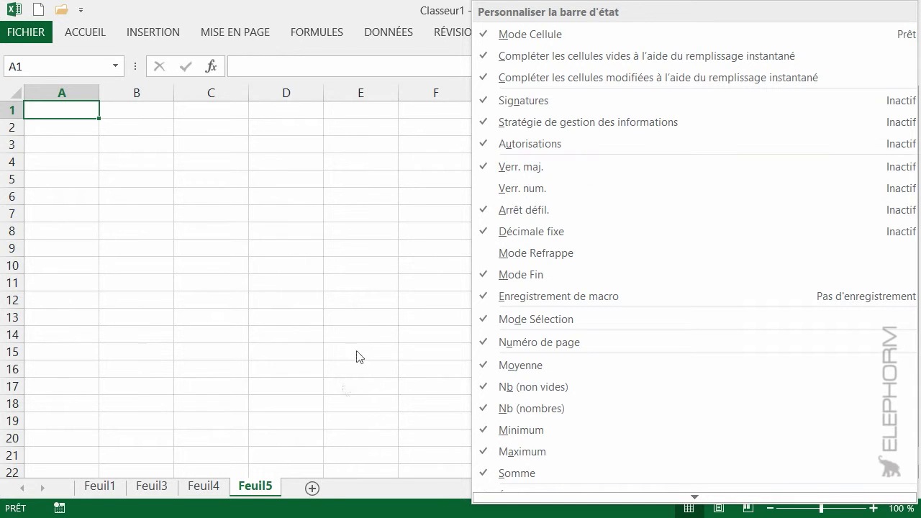
click(332, 514)
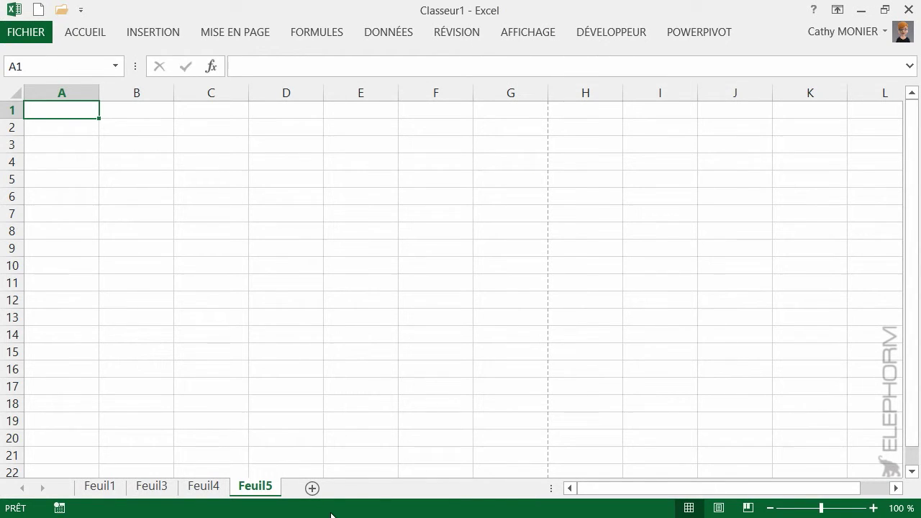
key(Caps_Lock)
key(Caps_Lock)
Turn the status bar's Moyenne, Nb (non vides), Nb (nombres), Minimum, Maximum and Somme options off and back on
right_click(429, 511)
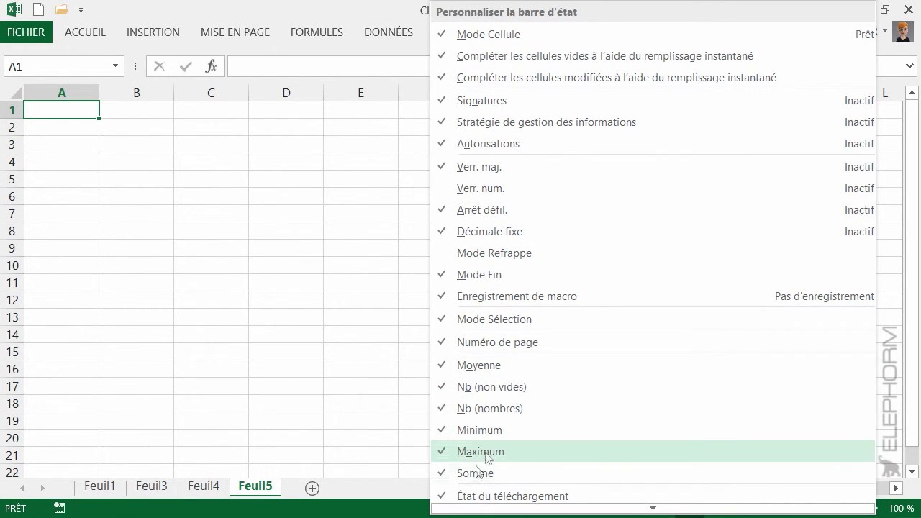
click(444, 472)
click(444, 451)
click(443, 430)
click(443, 409)
click(444, 387)
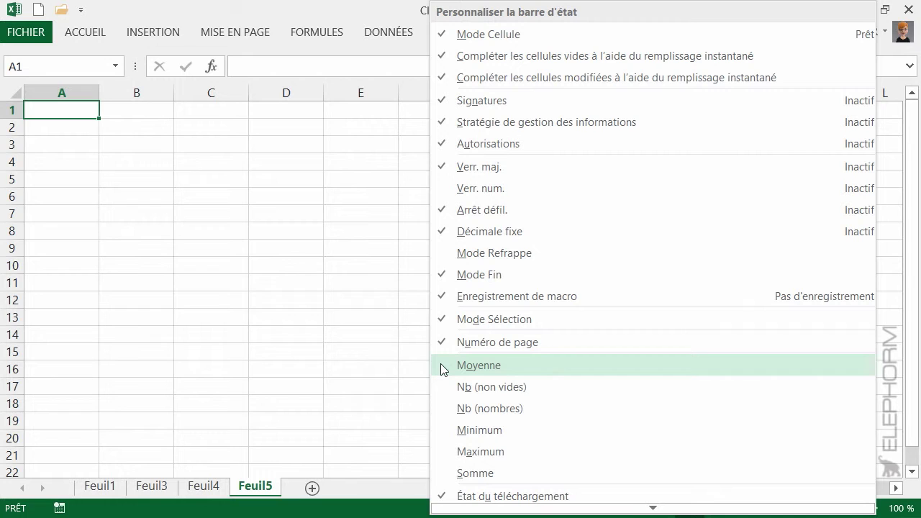
click(444, 409)
click(443, 430)
click(443, 451)
click(444, 473)
click(292, 391)
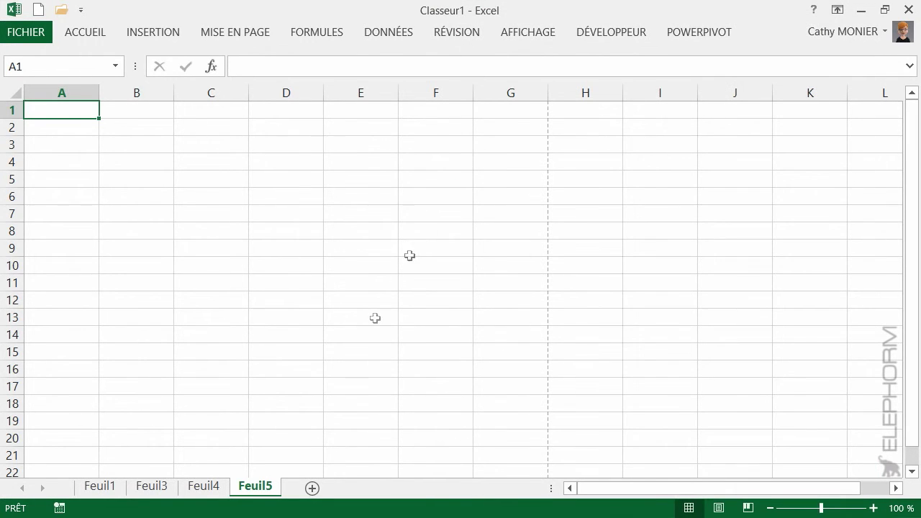
Enter 10, 20 and 30 in cells E3 to E5 and select them to read their statistics in the status bar
click(354, 140)
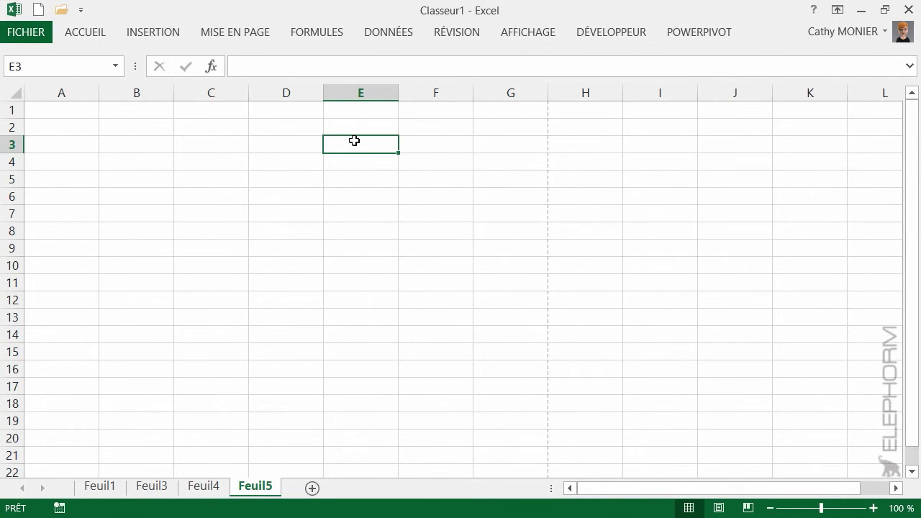
text(&à)
key(BackSpace)
key(BackSpace)
key(Caps_Lock)
text(10)
key(Return)
text(20)
key(Return)
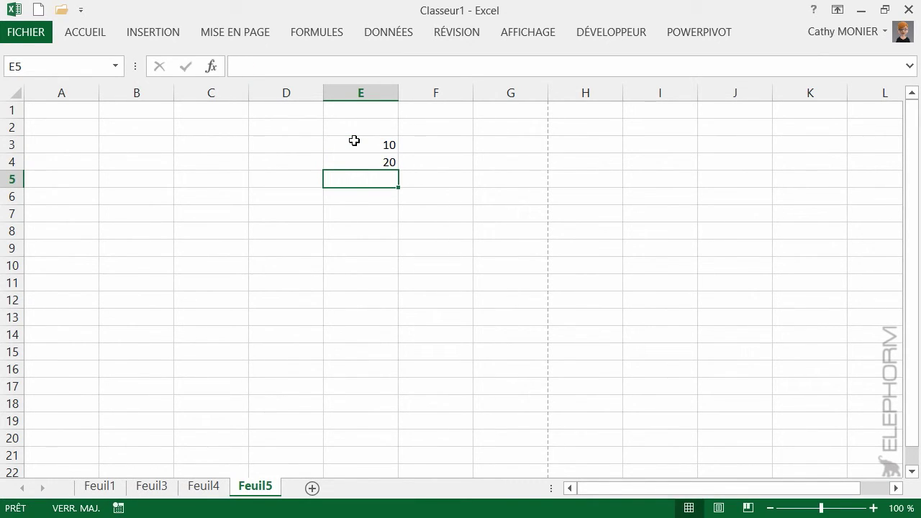
text(30)
key(Return)
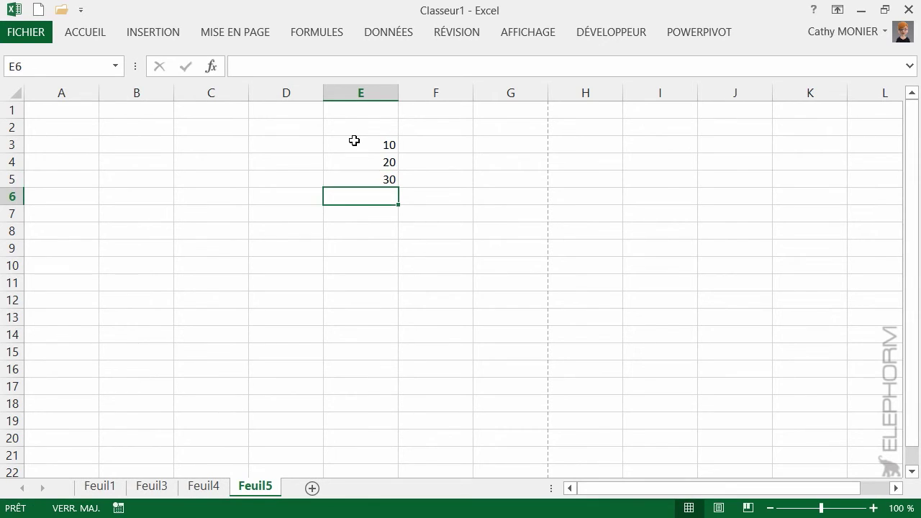
drag(355, 140, 354, 185)
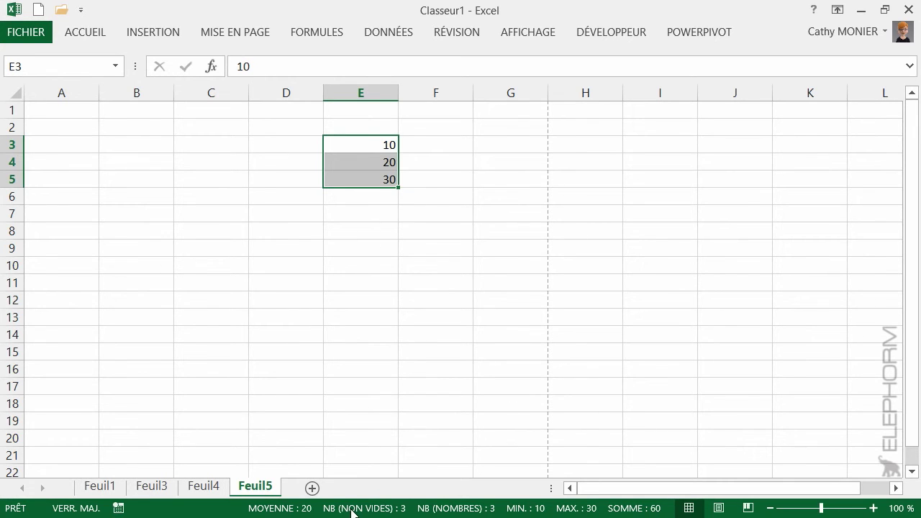
Enter a first name in cell E6 and select E3:E6 to compare the status bar statistics
click(362, 201)
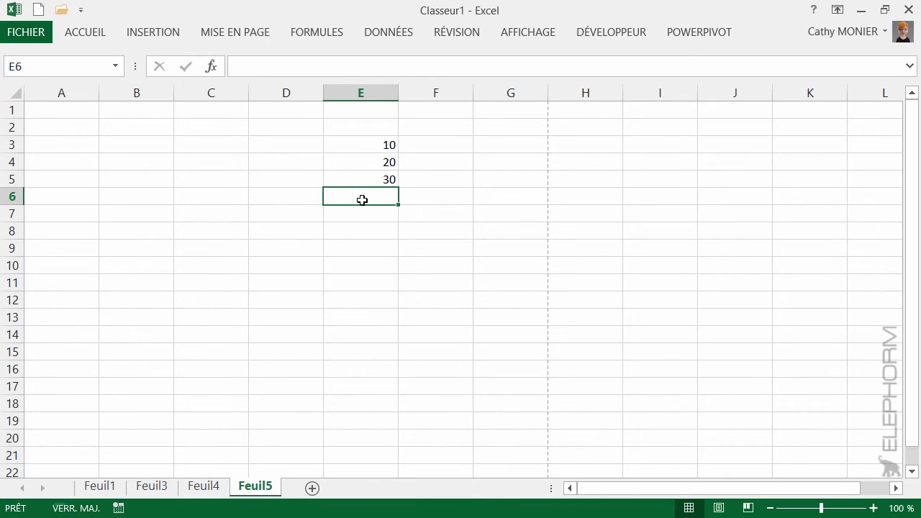
text(cathy)
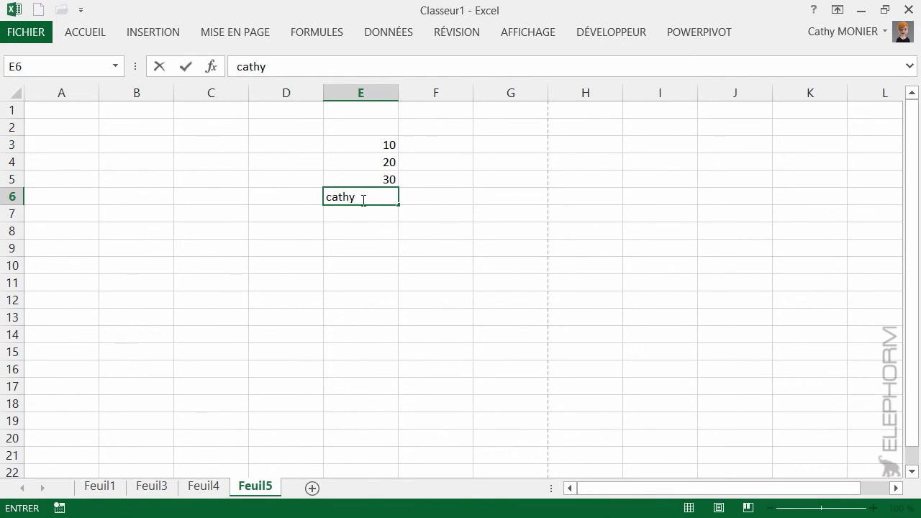
key(Return)
click(366, 147)
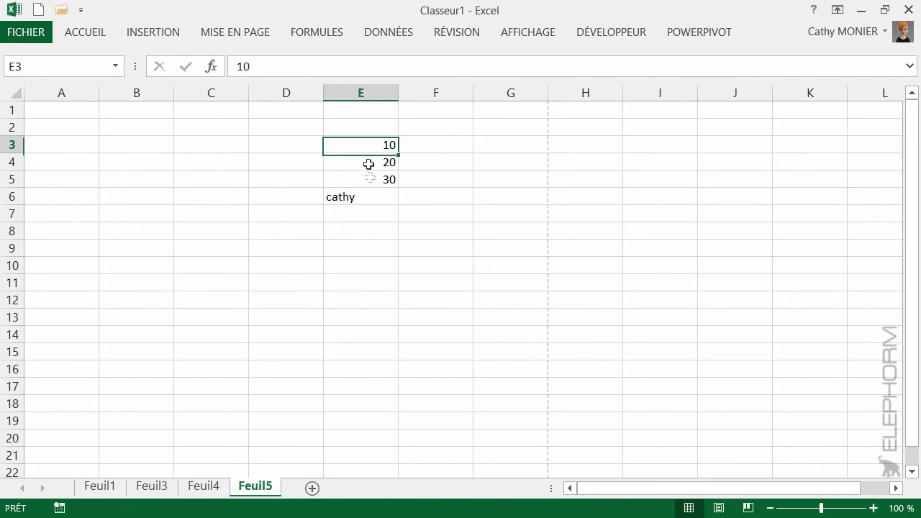
drag(368, 164, 372, 203)
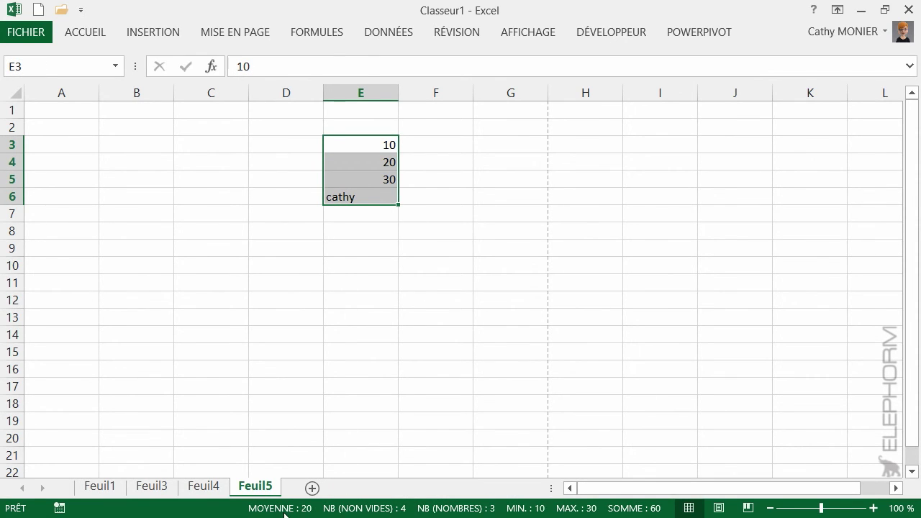